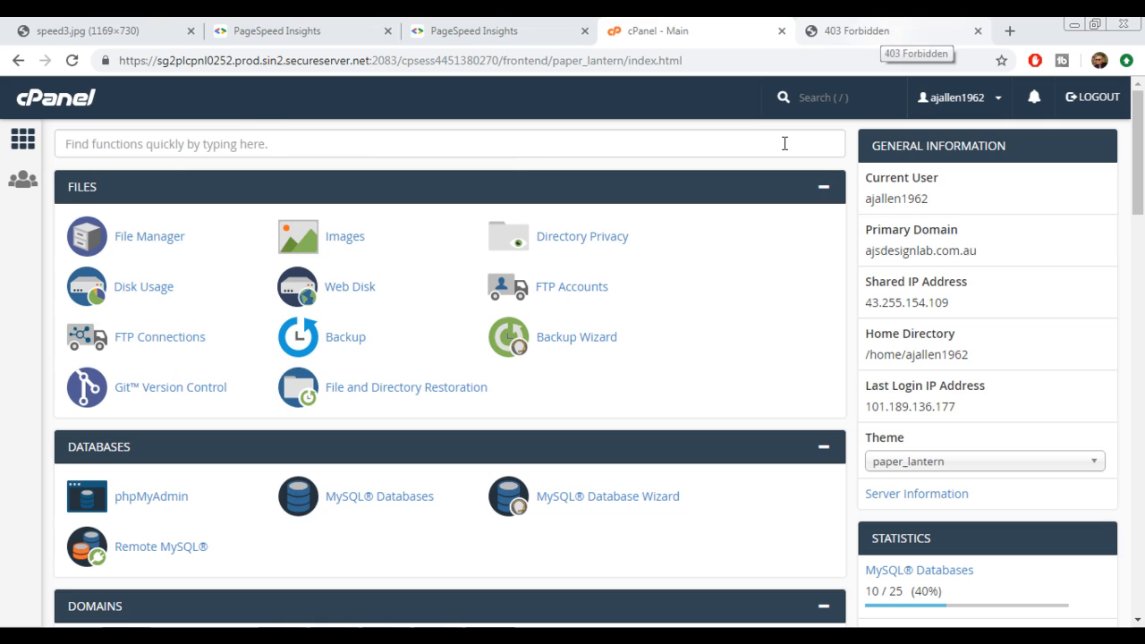
Open the WordPress blog application from the featured web applications and start a new installation of it
left_click(880, 31)
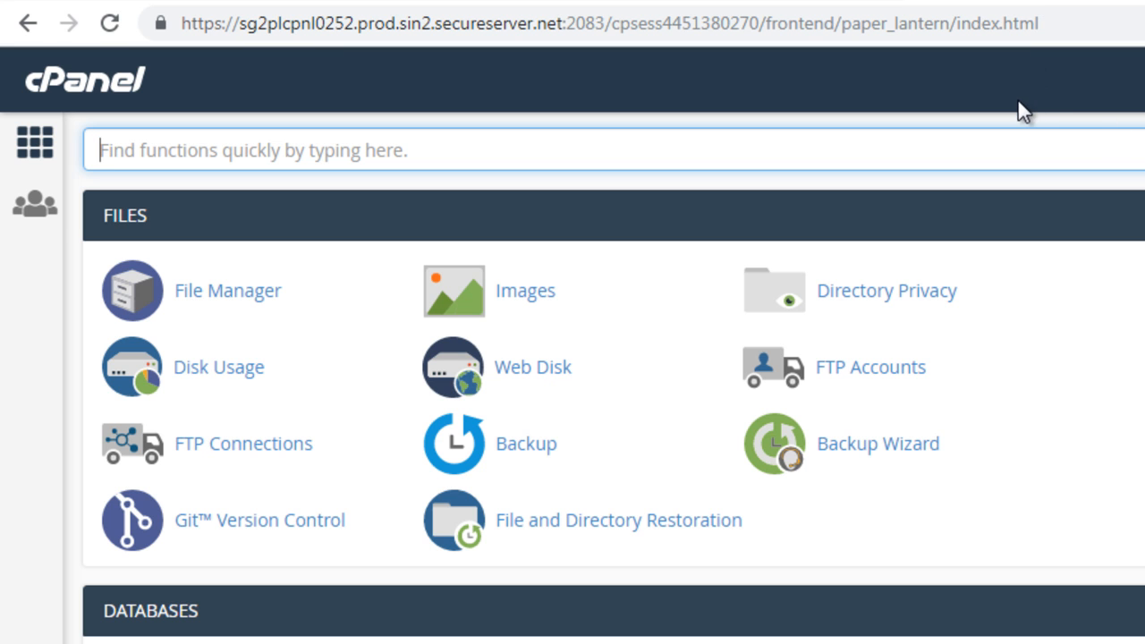
scroll(1023, 111, "down", 15)
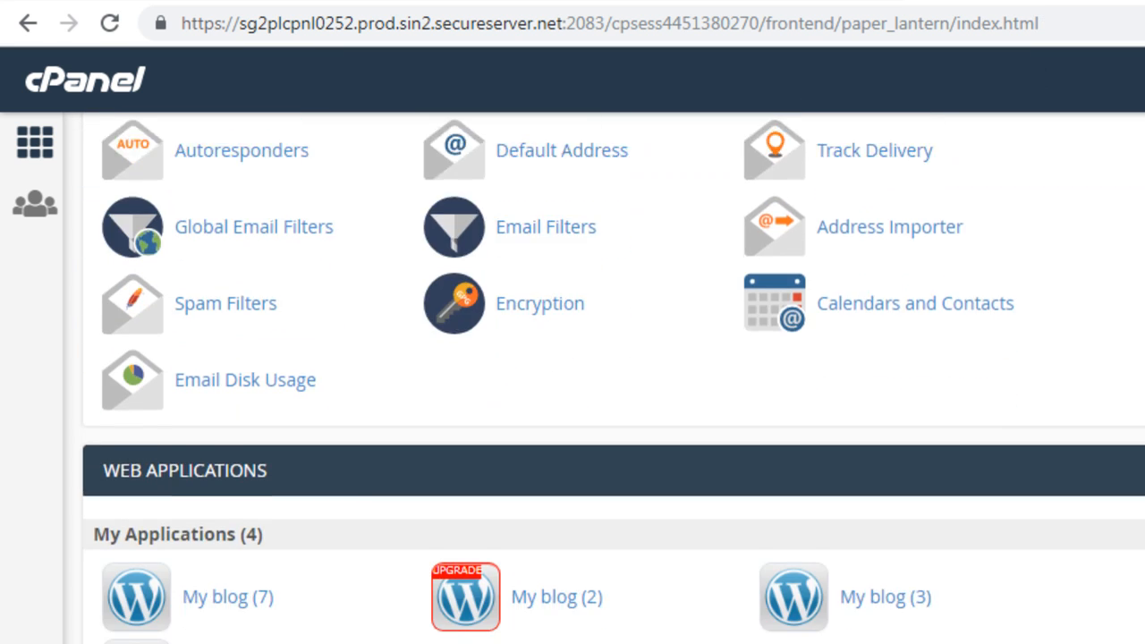
scroll(614, 376, "down", 3)
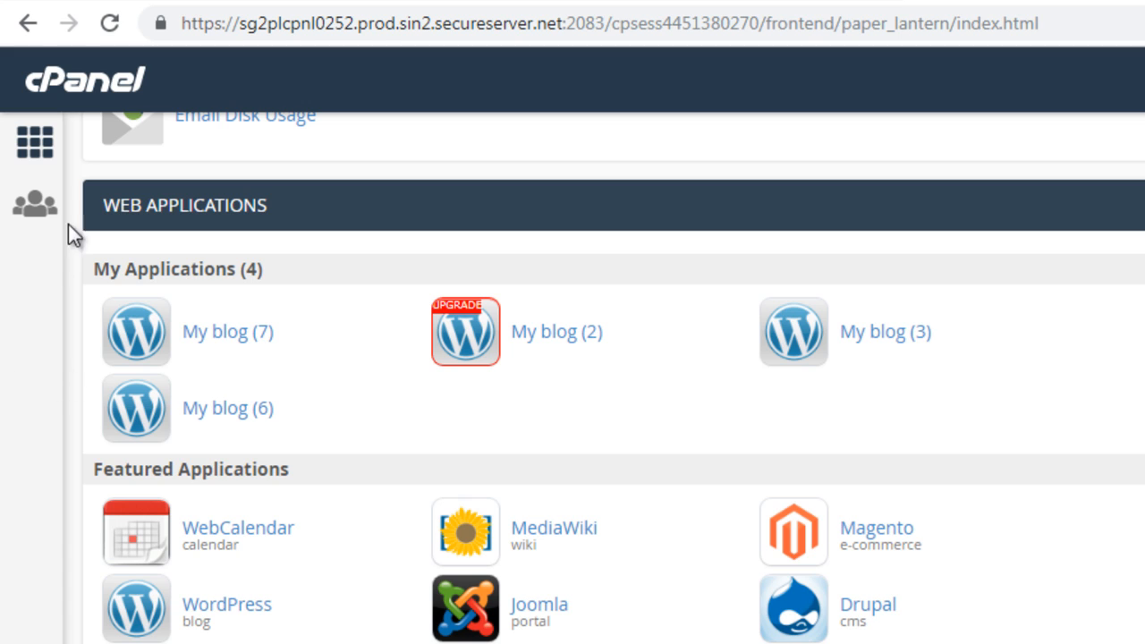
left_click(243, 613)
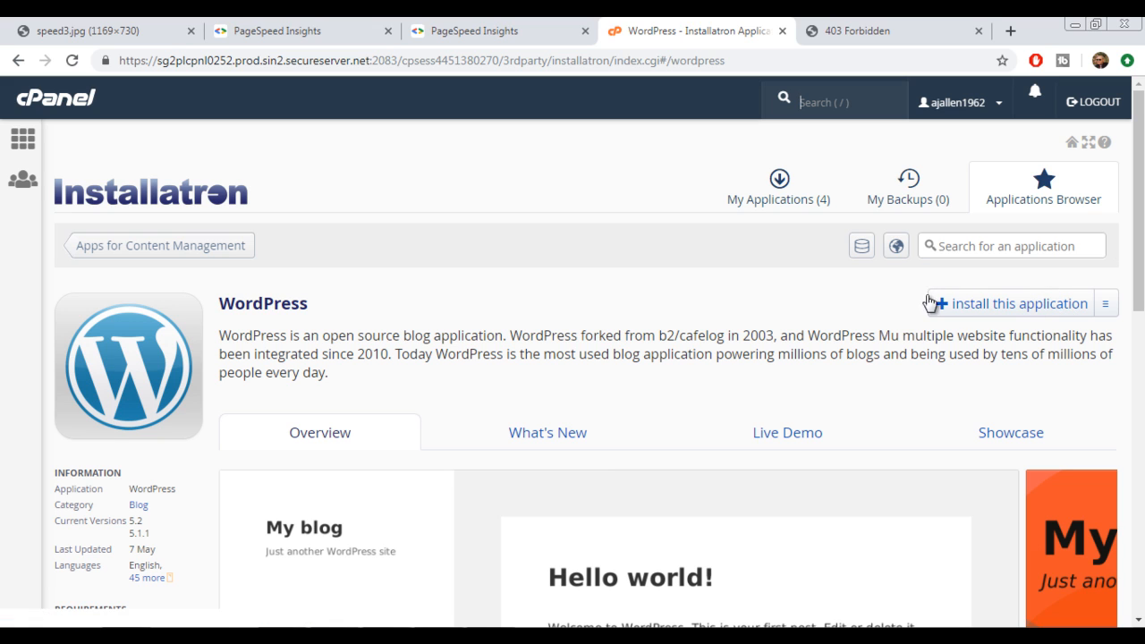
scroll(785, 302, "down", 4)
scroll(1142, 192, "up", 4)
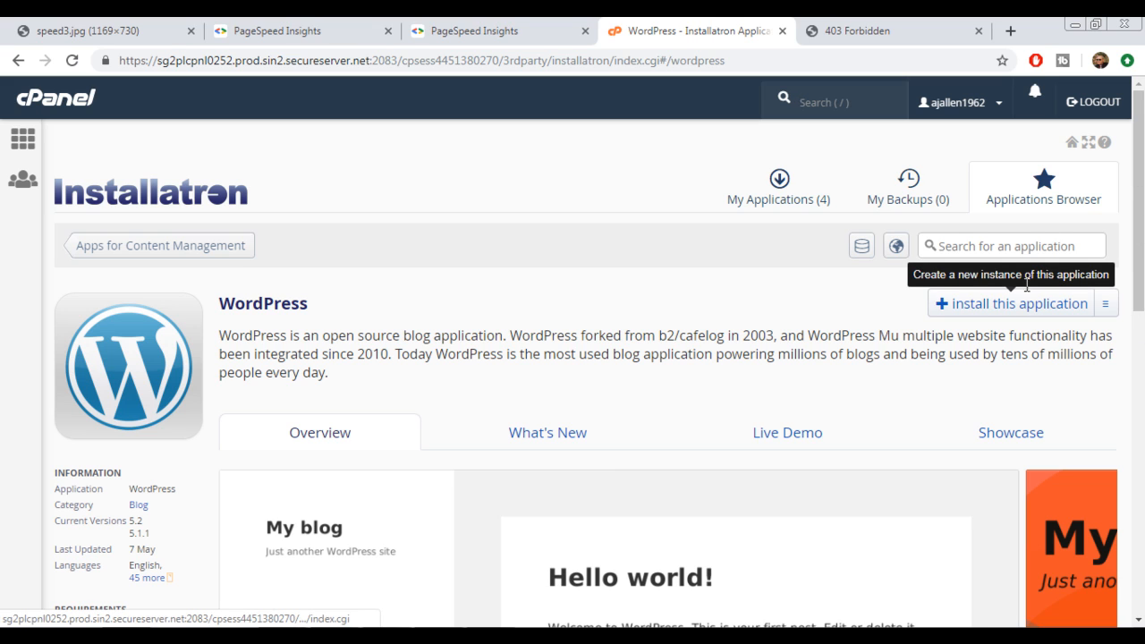
left_click(1002, 306)
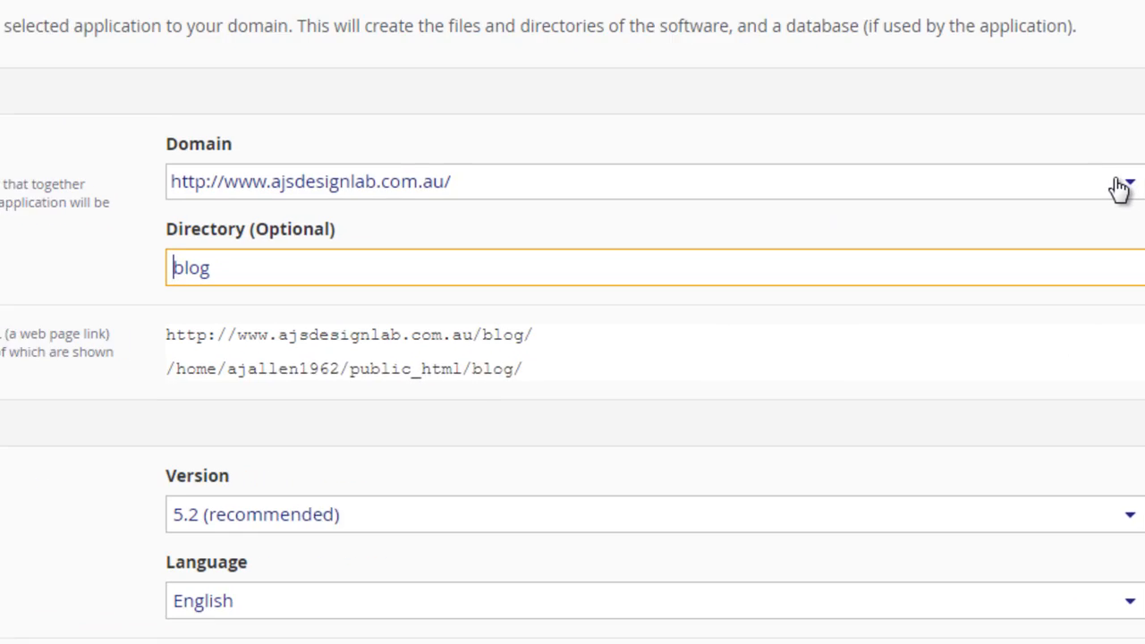
left_click(1099, 288)
key("Down")
key("Down")
key("Down")
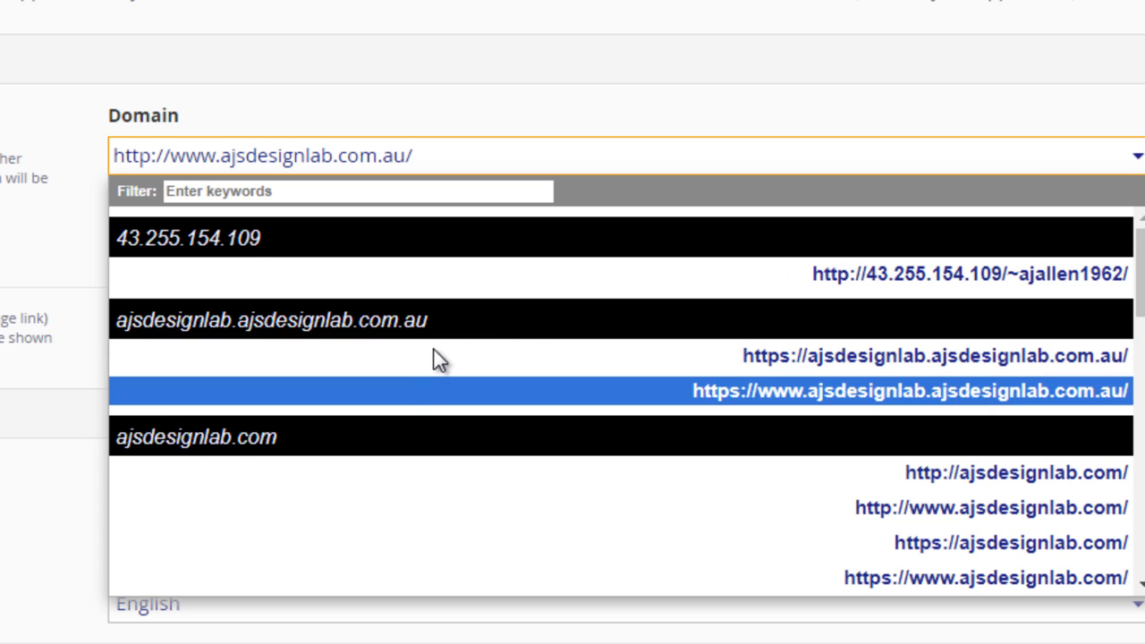
key("Down")
key("Down")
key("Down")
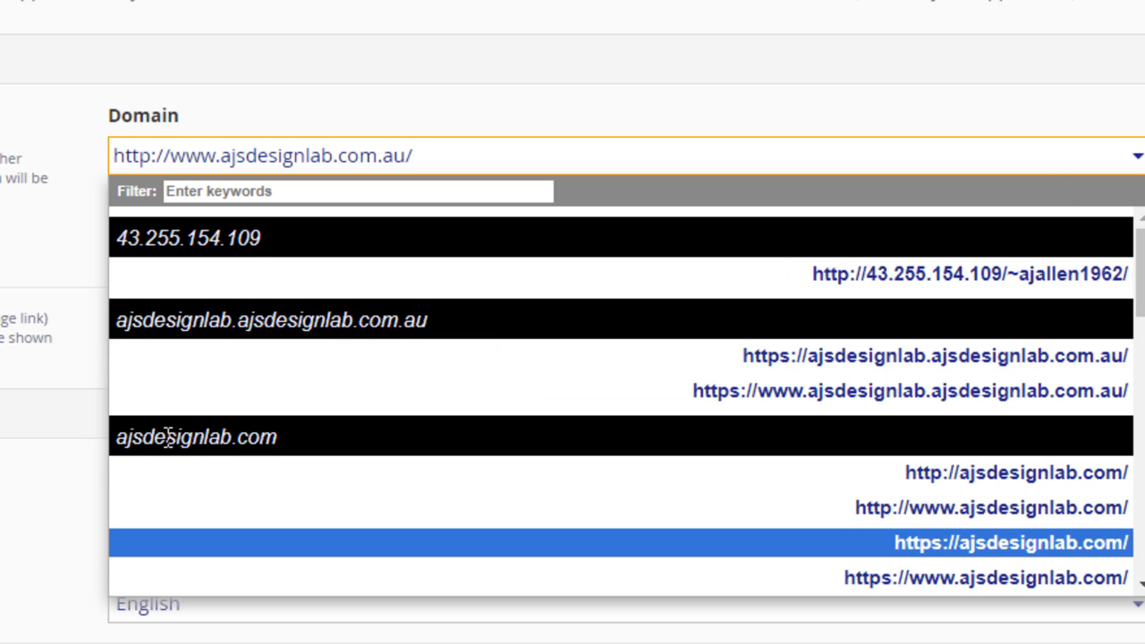
key("Up")
key("Up")
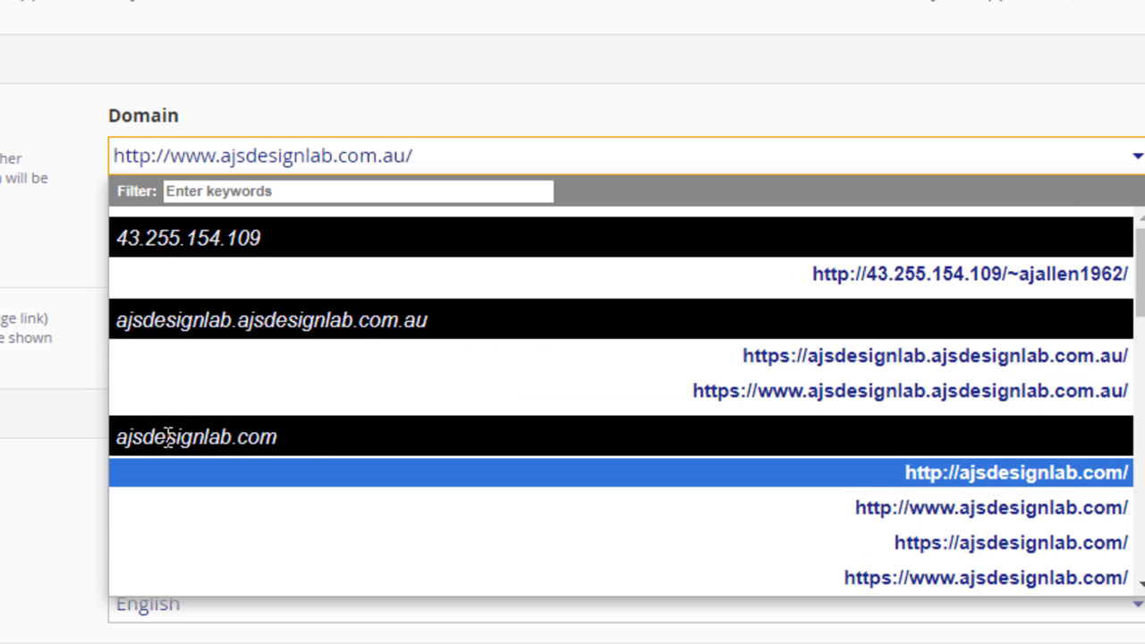
left_click(964, 475)
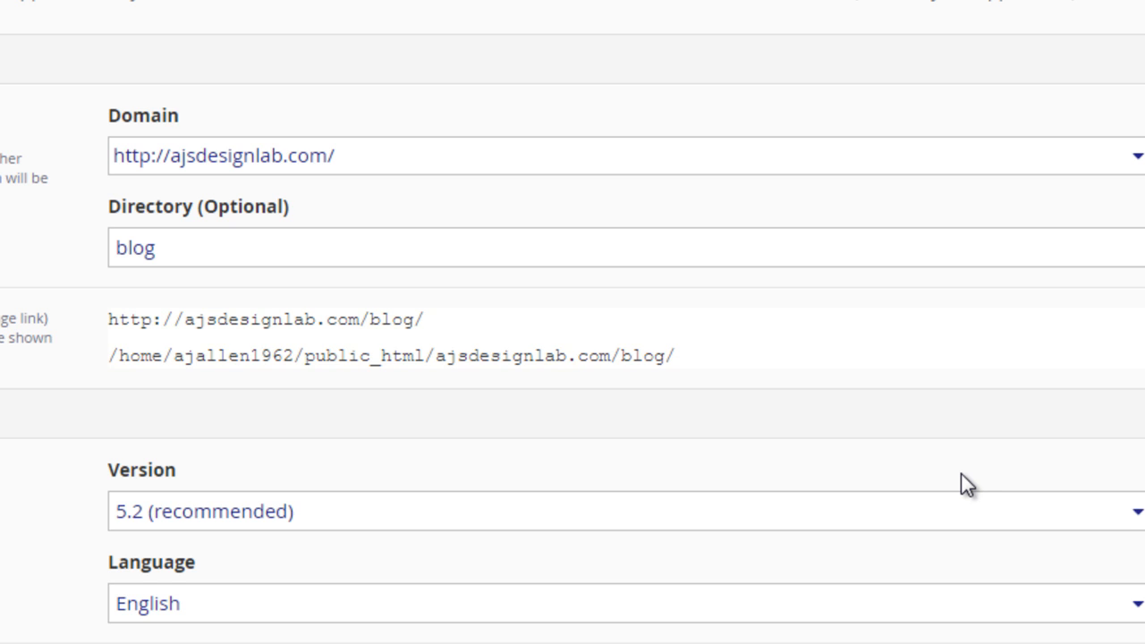
left_click_drag(214, 247, 167, 248)
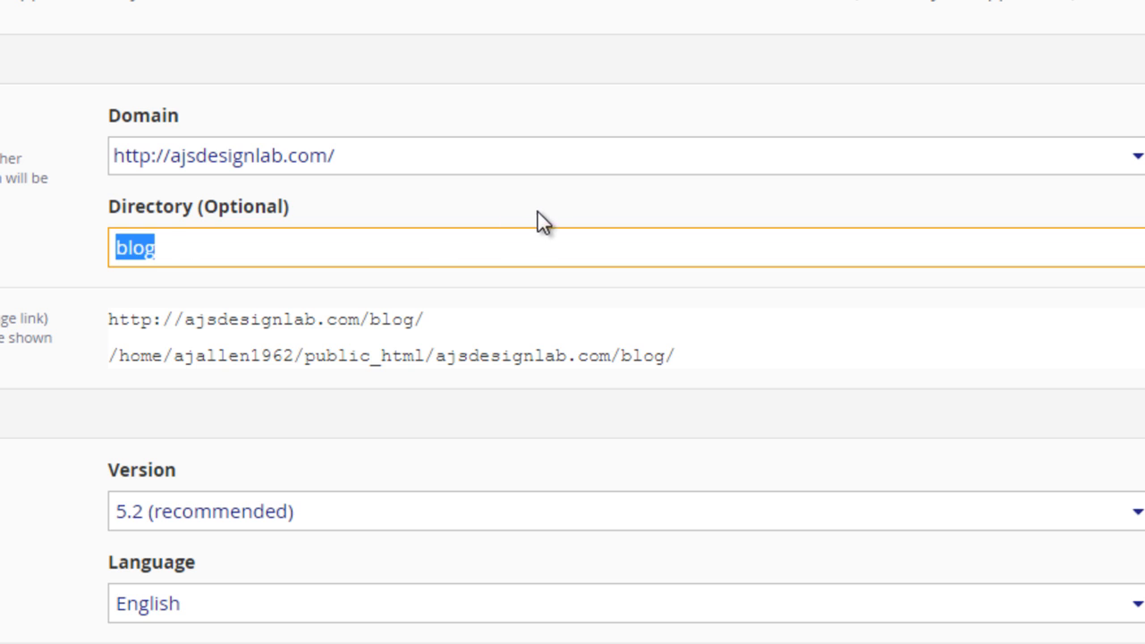
key("BackSpace")
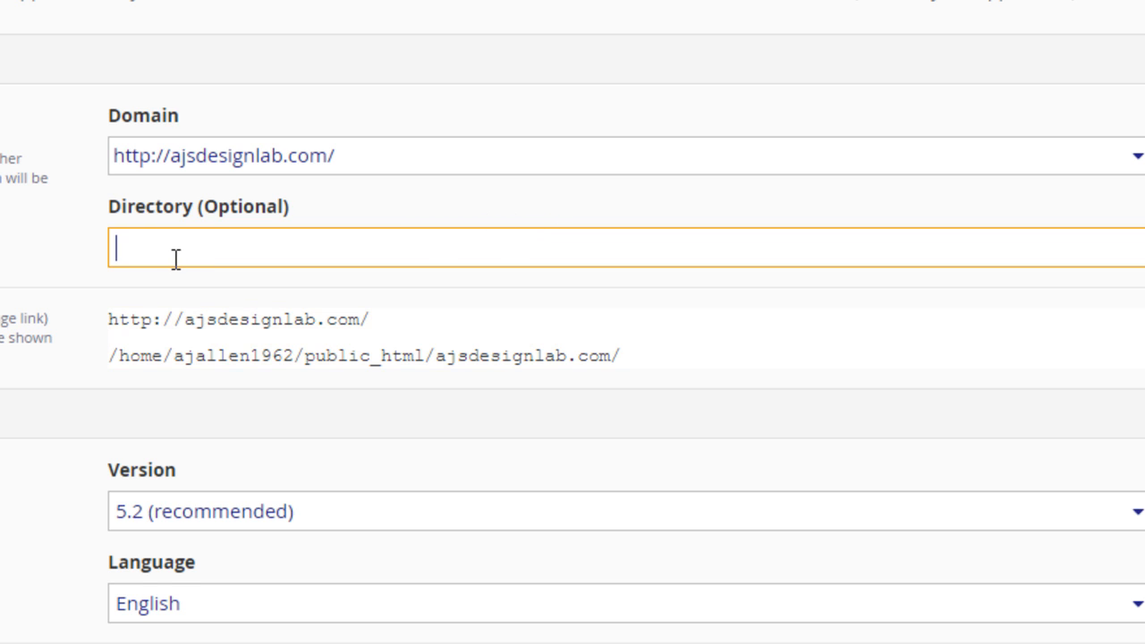
Replace the generated administrator username with AJsdesign
scroll(667, 119, "down", 1)
scroll(707, 125, "down", 3)
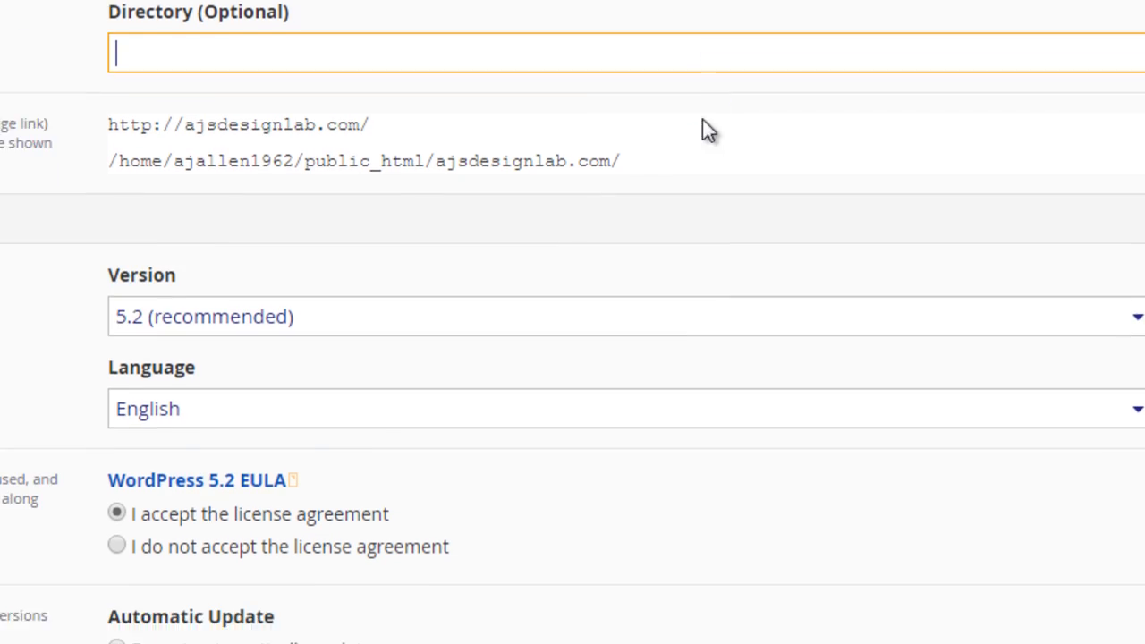
scroll(791, 231, "down", 6)
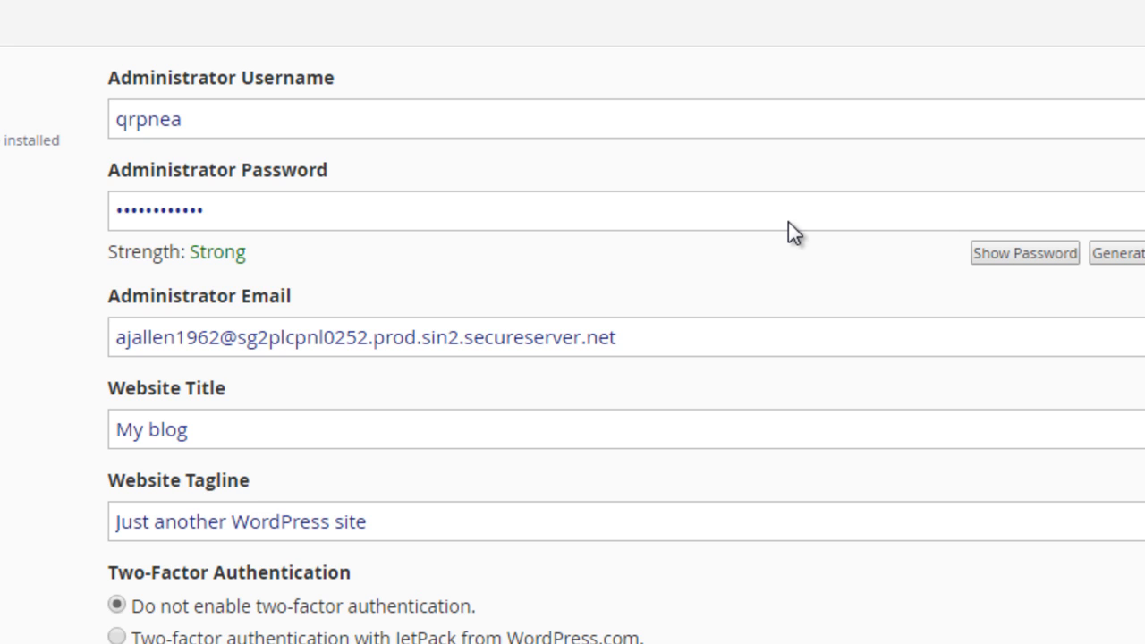
left_click(185, 117)
key("shift+Left")
key("shift+Left")
key("shift+Left")
key("shift+Left")
key("shift+Left")
key("shift+Left")
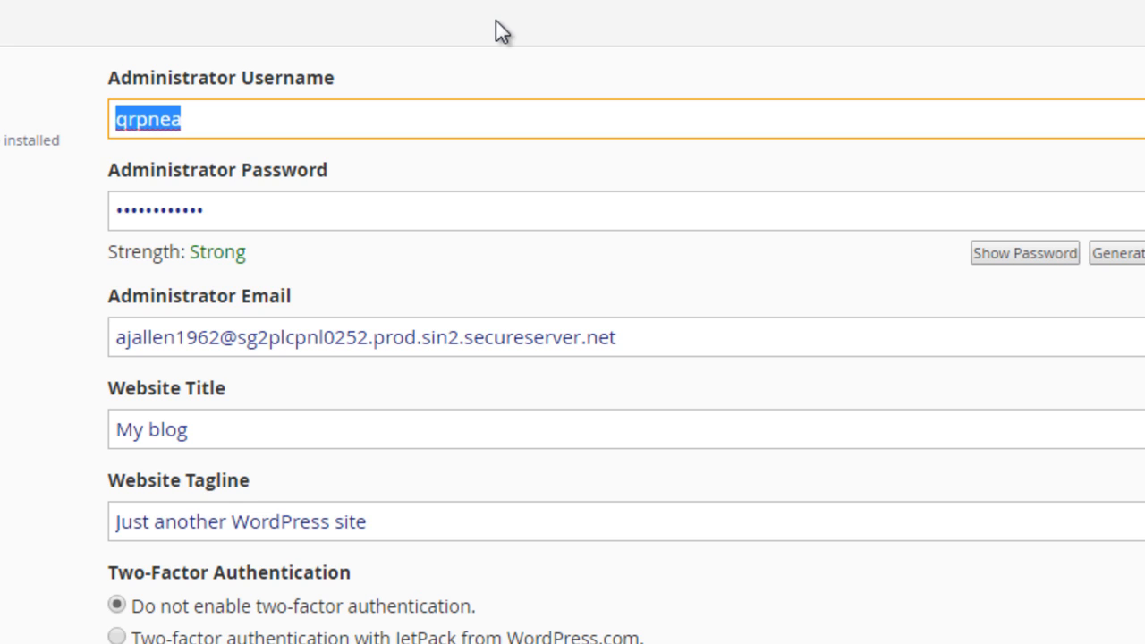
type("A")
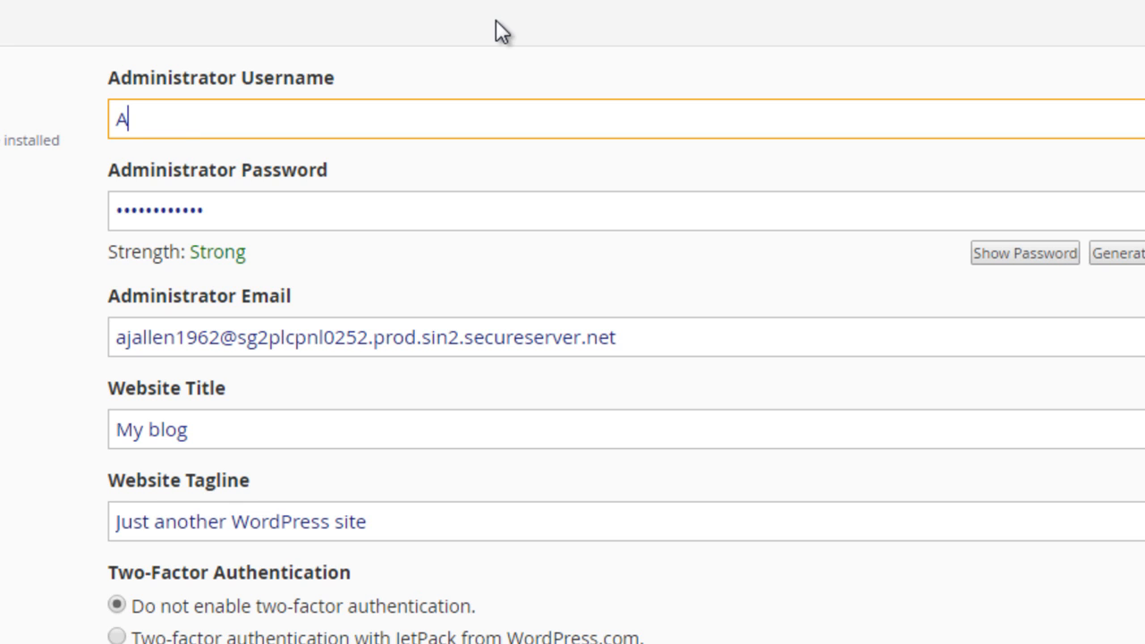
type("Jsdesign")
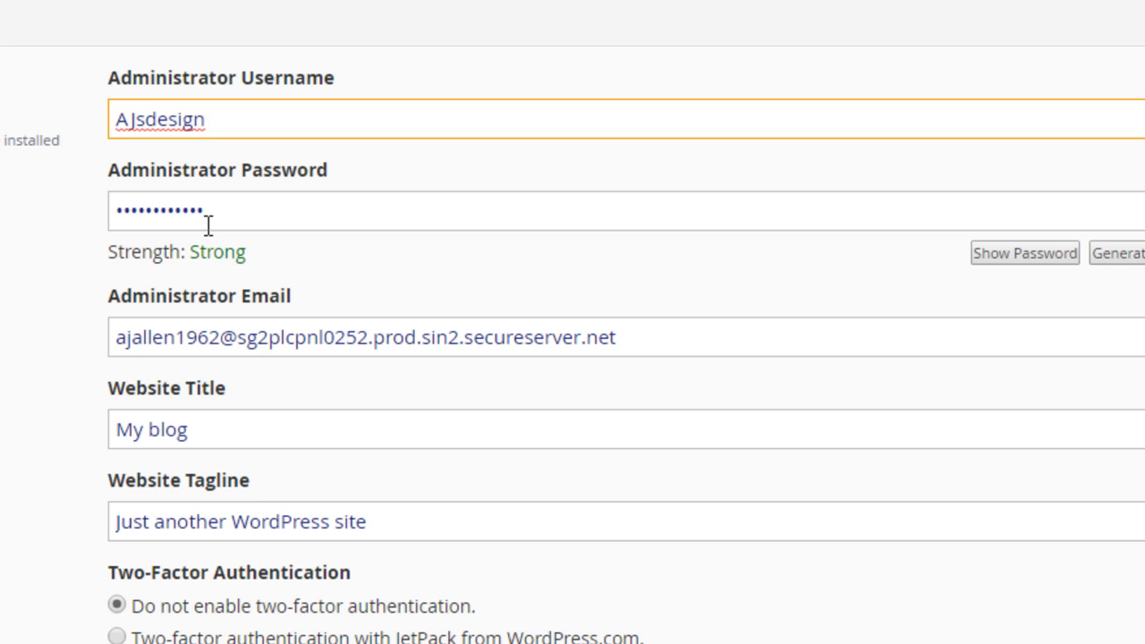
Replace the generated administrator password with a custom account password
key("Tab")
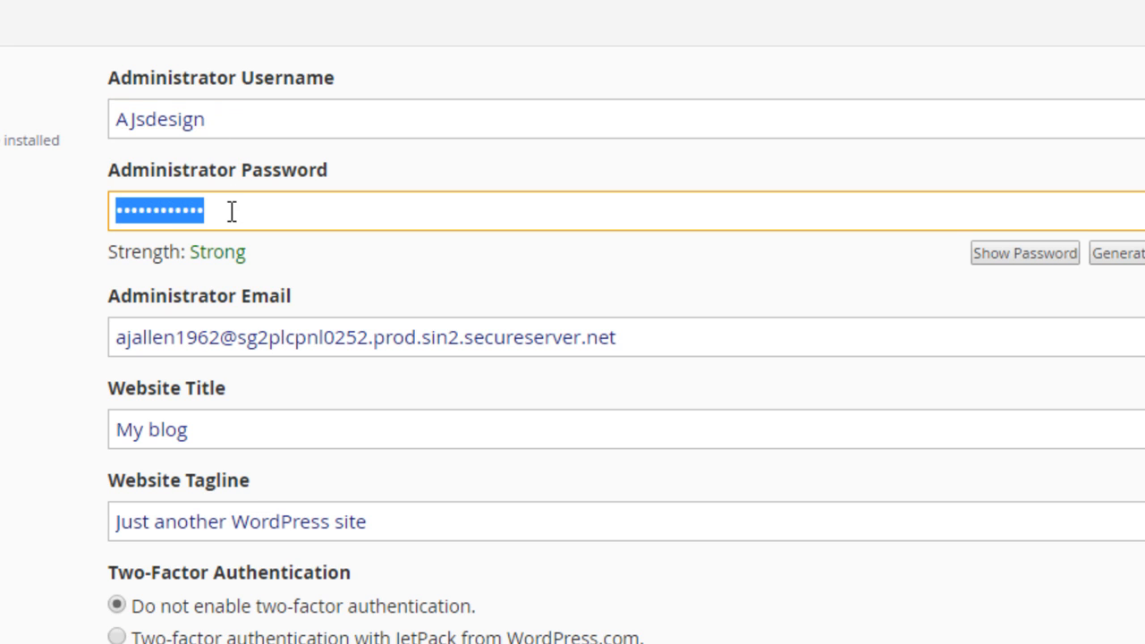
type("••••")
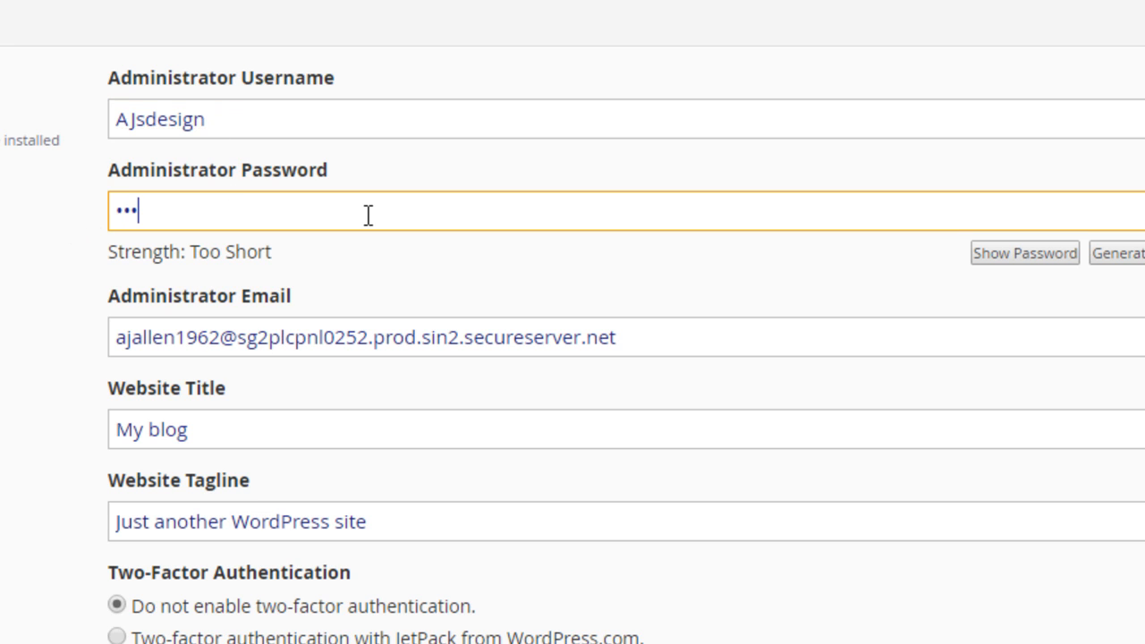
type("••••")
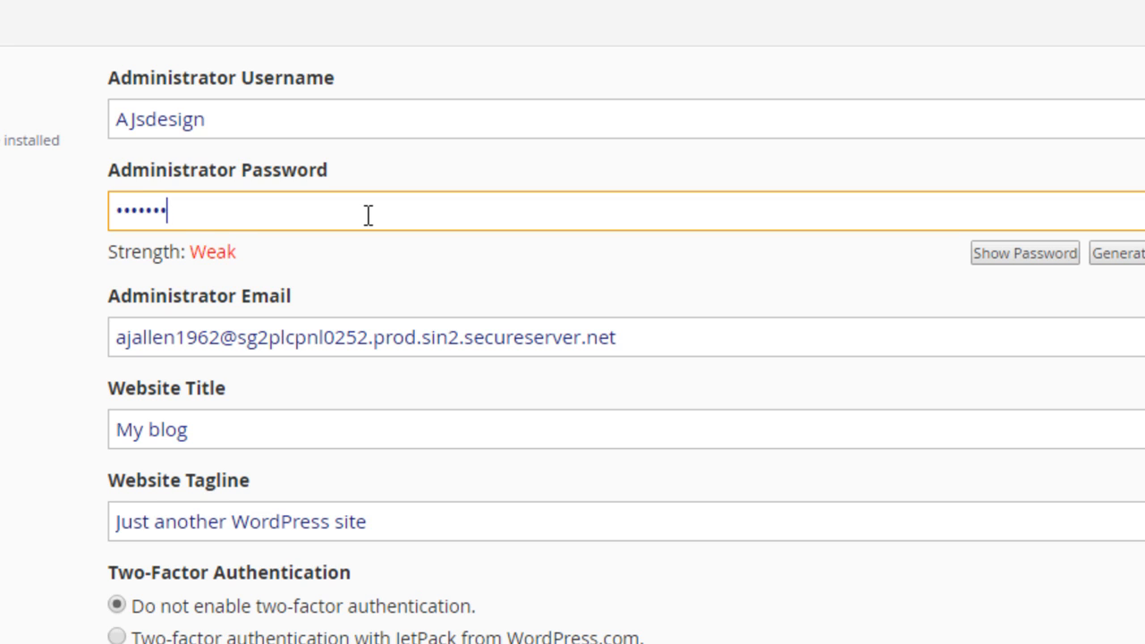
type("••")
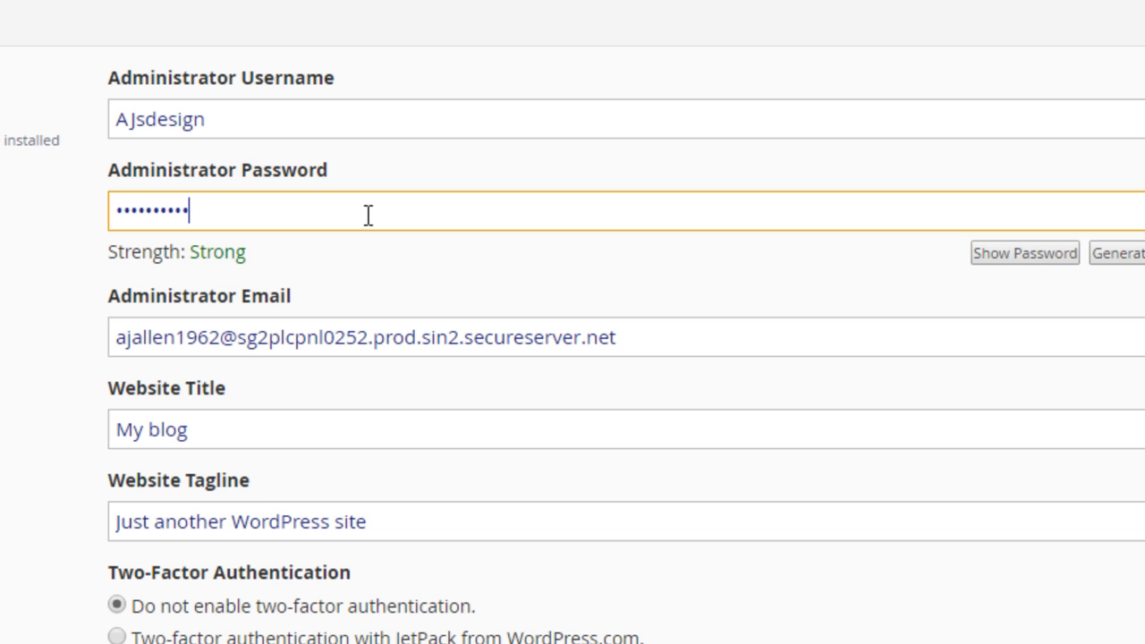
Replace the default administrator email with the site owner's e-mail address
scroll(368, 216, "down", 2)
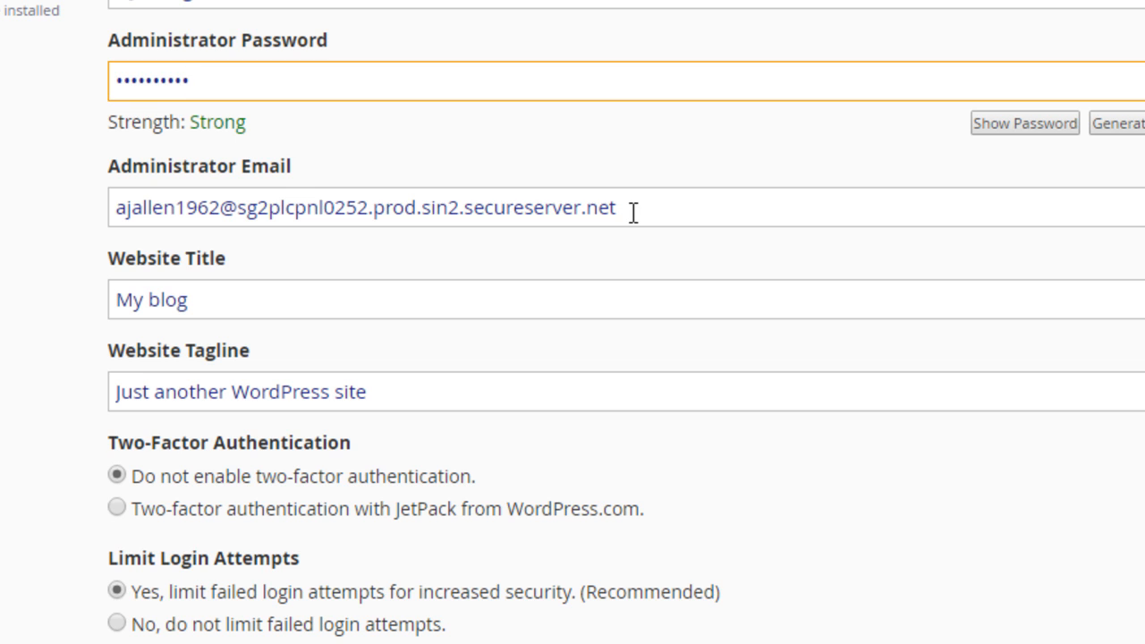
mouse_move(633, 211)
left_mouse_down()
mouse_move(247, 191)
mouse_move(96, 198)
left_mouse_up()
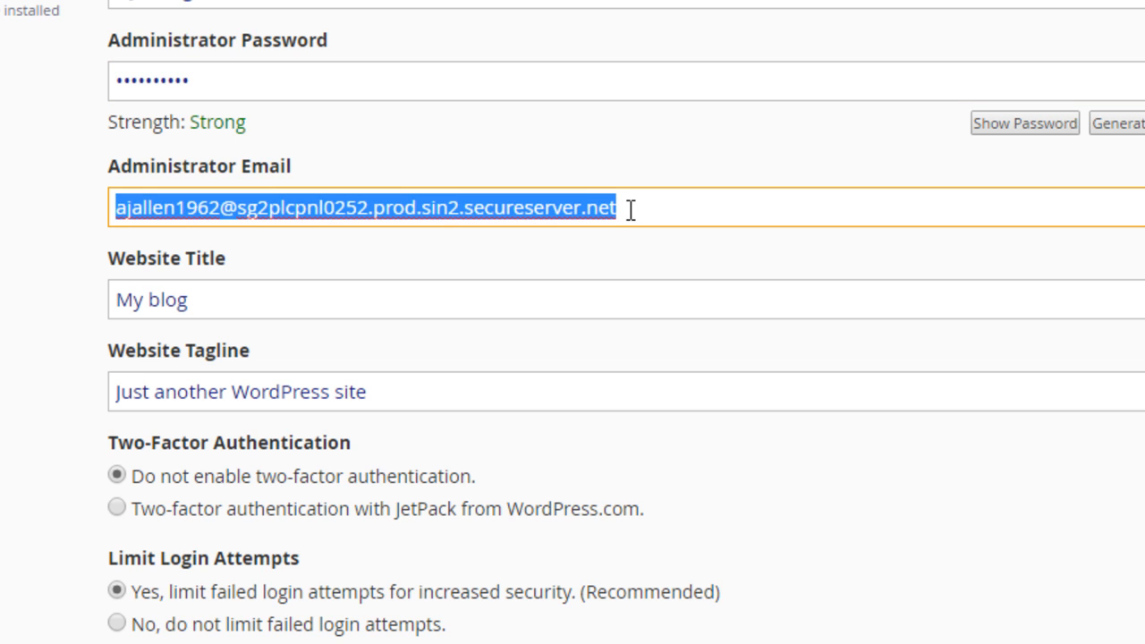
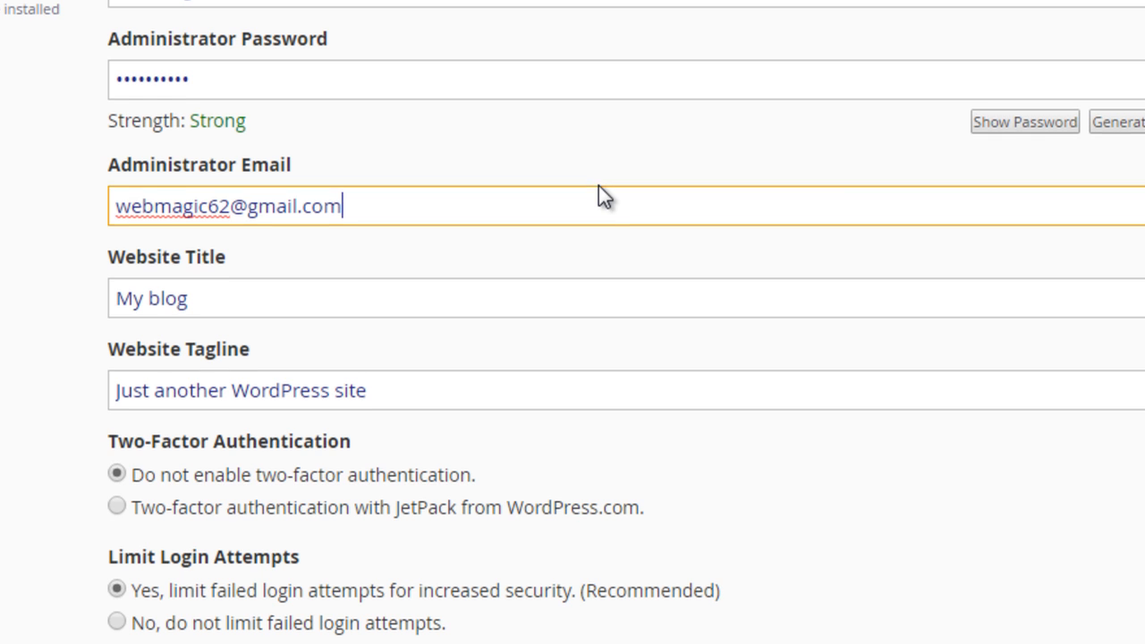
Install WordPress with the remaining default settings and save the new administrator login in the browser
scroll(598, 185, "down", 3)
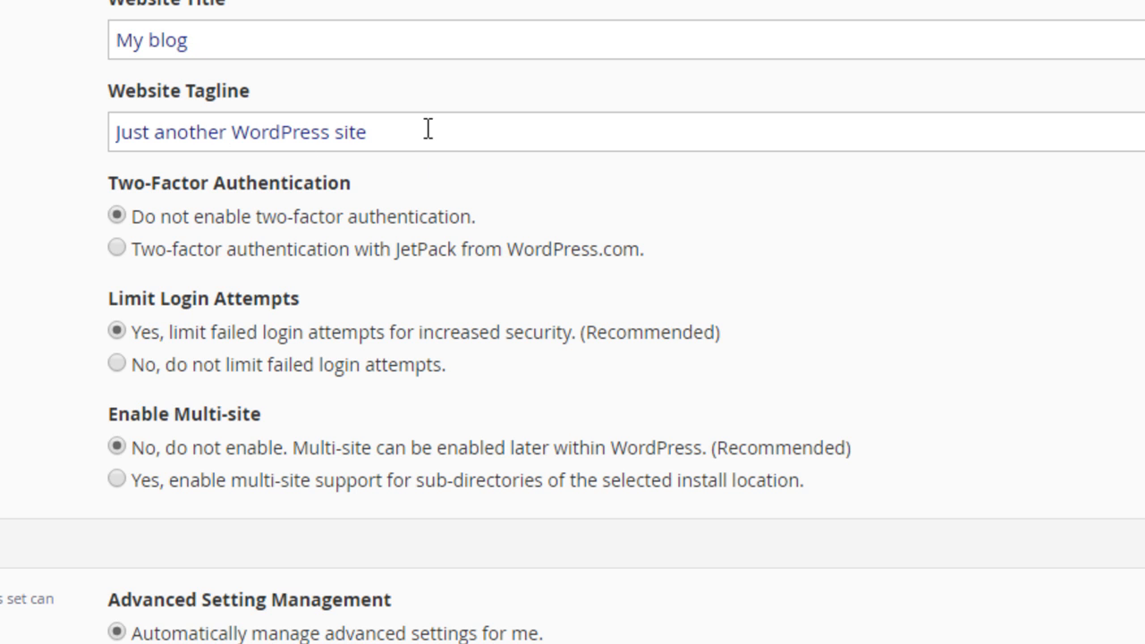
scroll(428, 129, "down", 3)
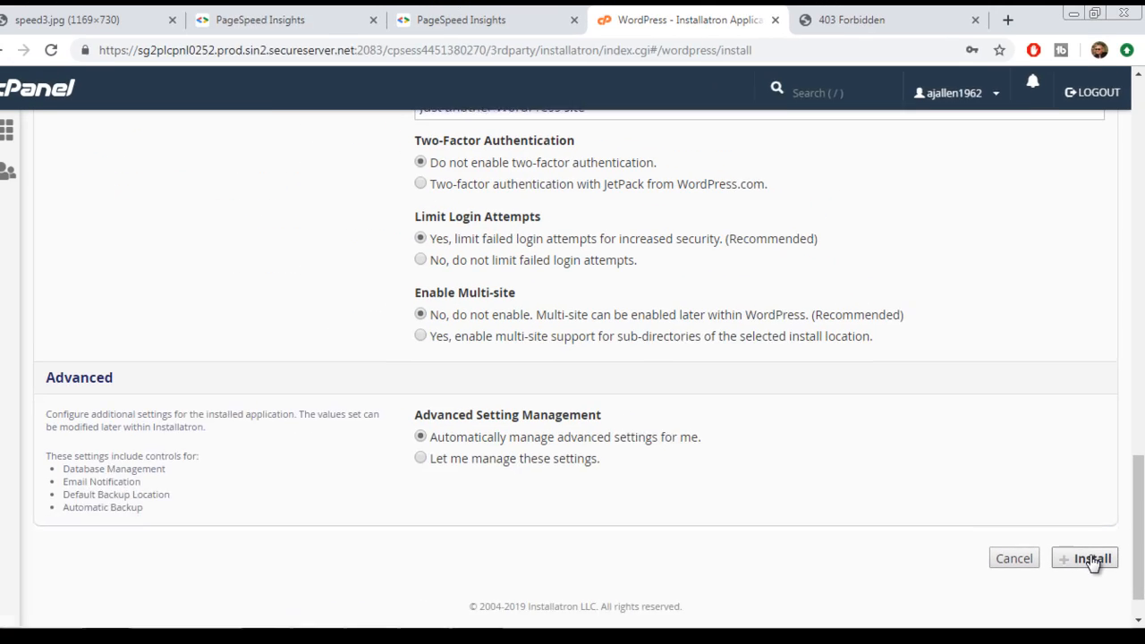
left_click(1094, 561)
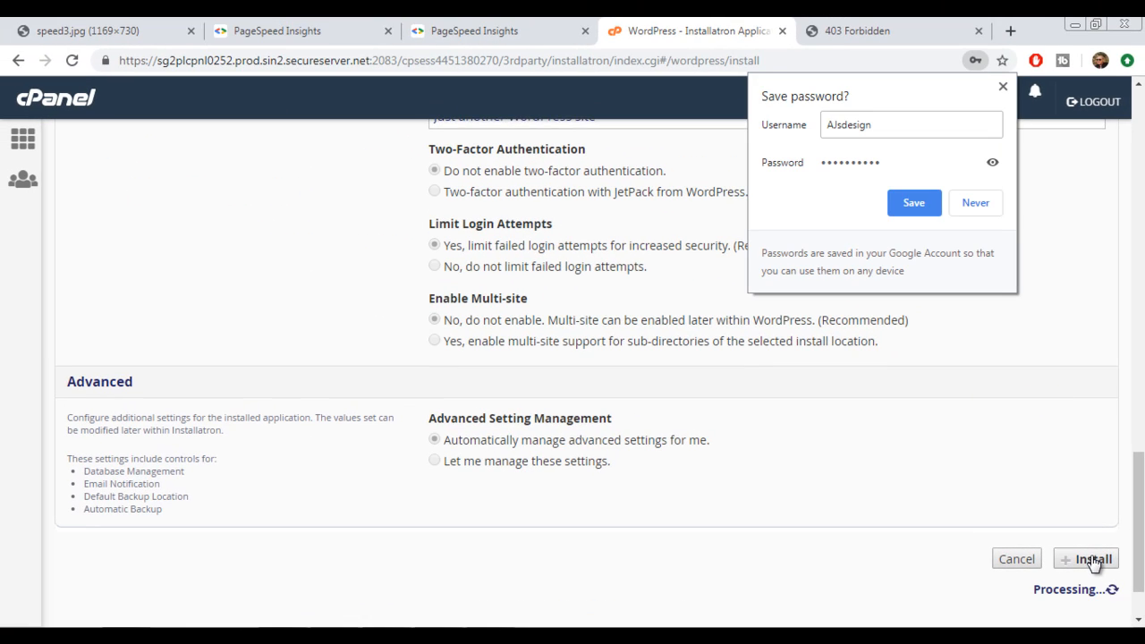
left_click(914, 205)
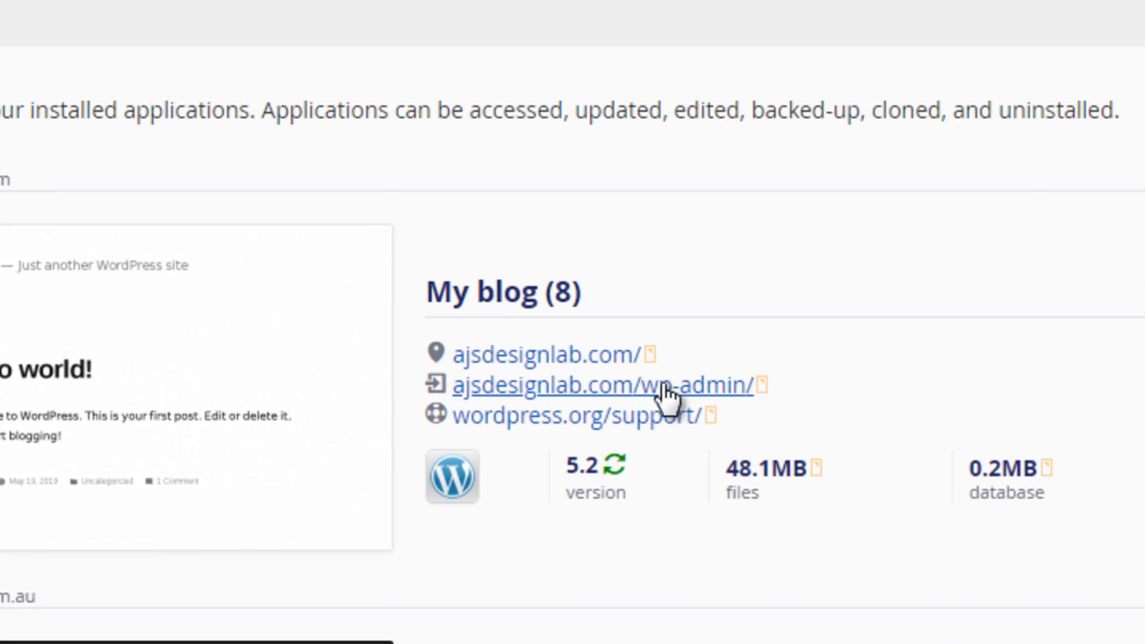
Open the wp-admin page of the new ajsdesignlab.com site and decline the Quick Start Wizard, confirming to configure WordPress manually
left_click(739, 387)
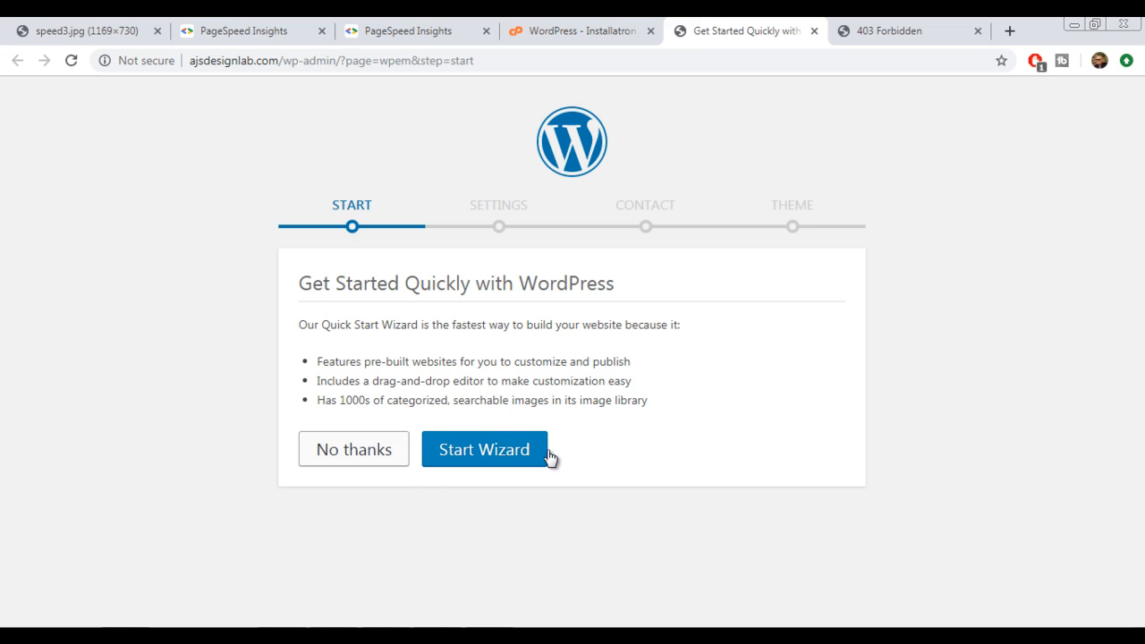
left_click(356, 453)
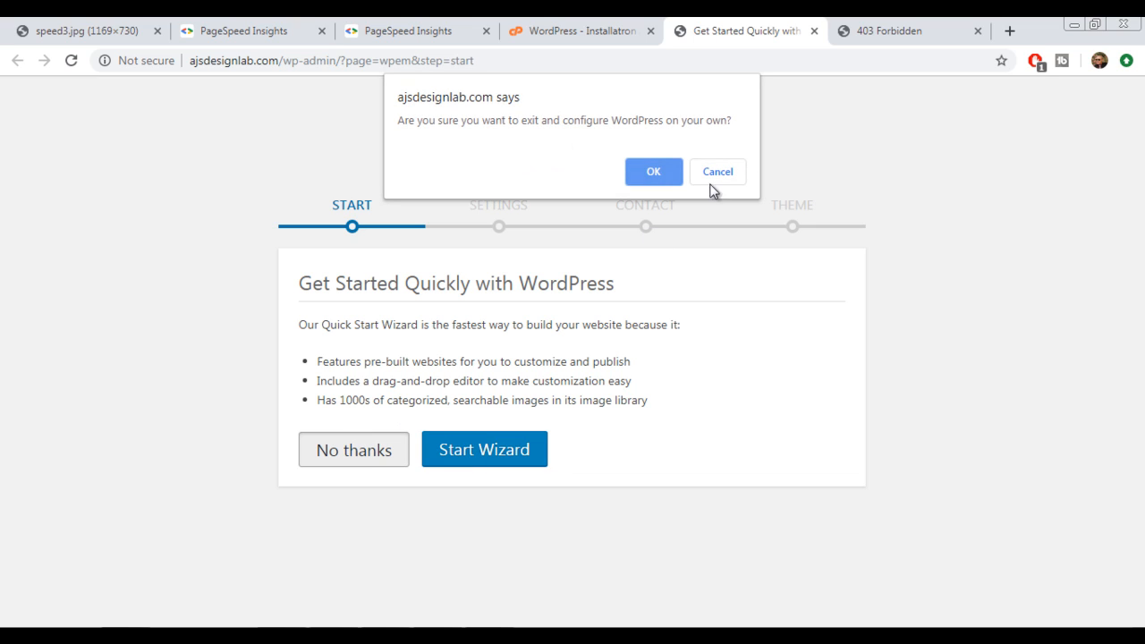
left_click(631, 170)
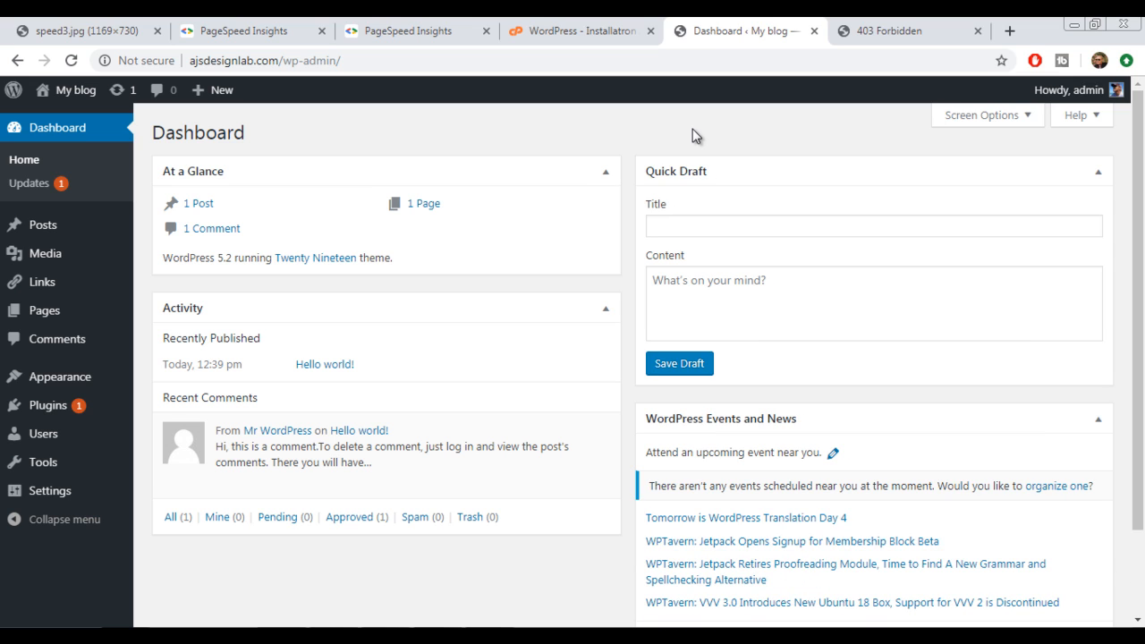
Visit the My blog front end from the dashboard in a separate browser tab and look over its home page down to the footer
mouse_move(13, 89)
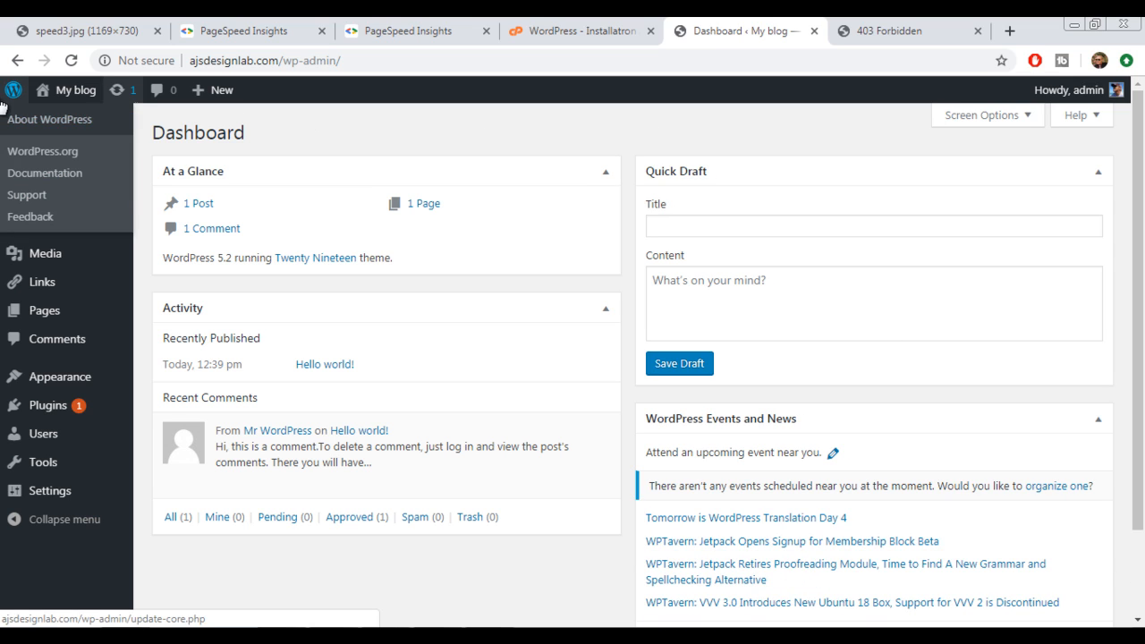
mouse_move(123, 107)
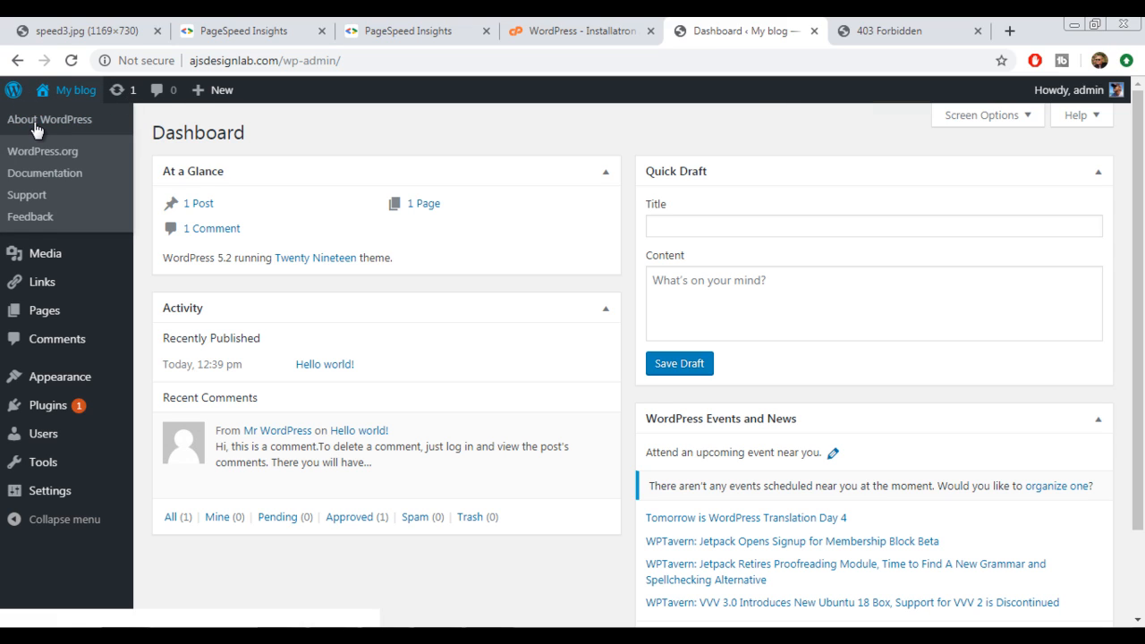
mouse_move(59, 91)
middle_click(68, 117)
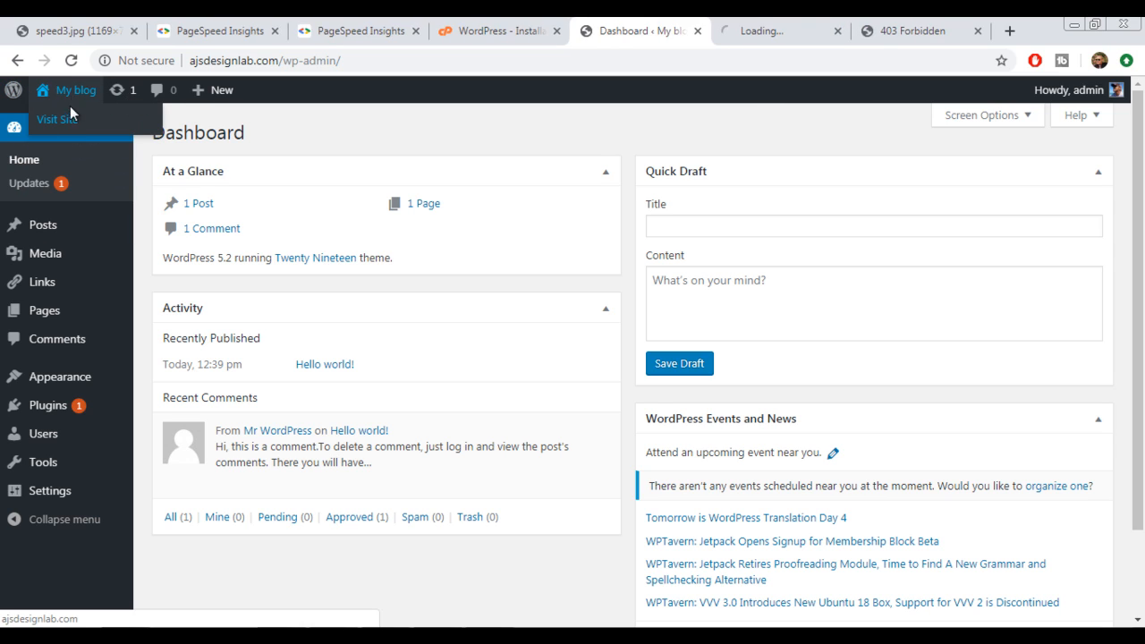
left_click(781, 31)
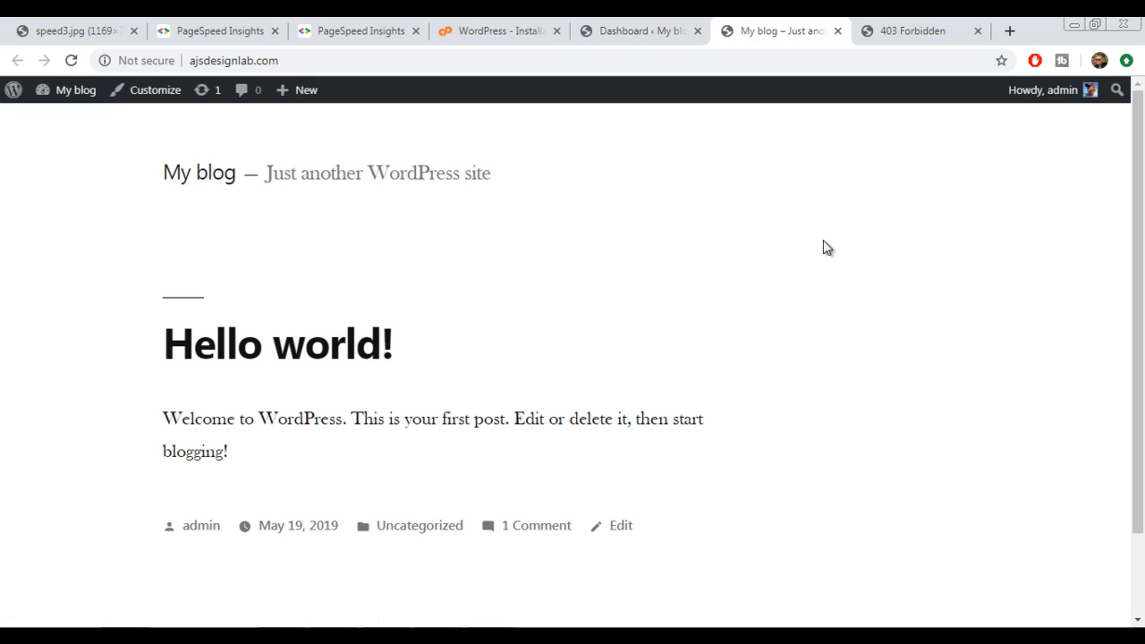
scroll(823, 243, "down", 2)
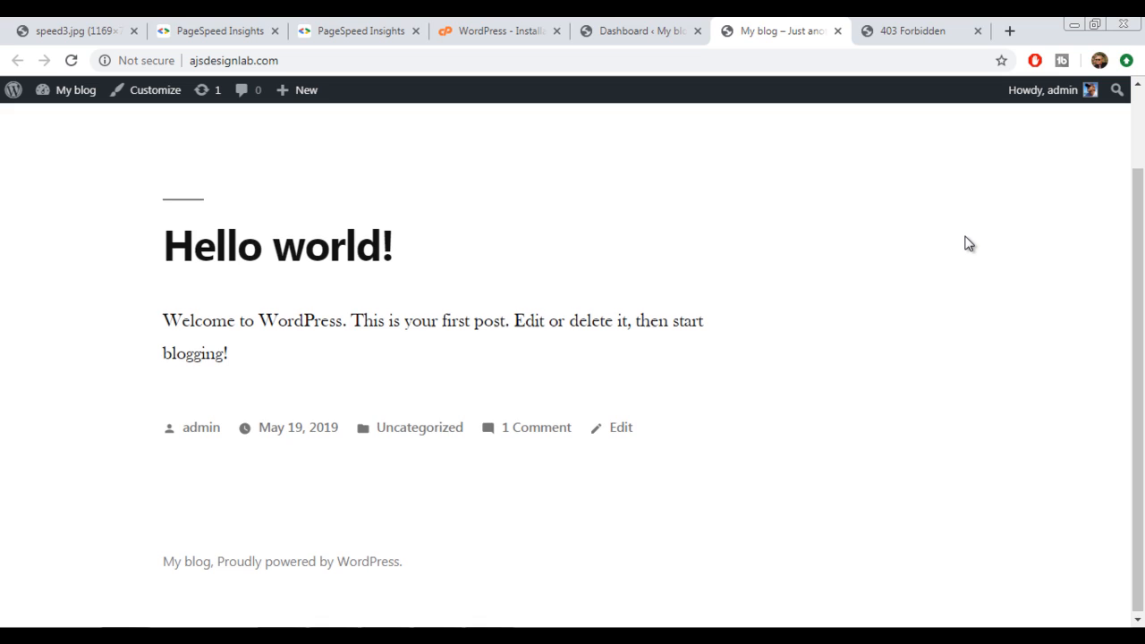
scroll(968, 244, "up", 2)
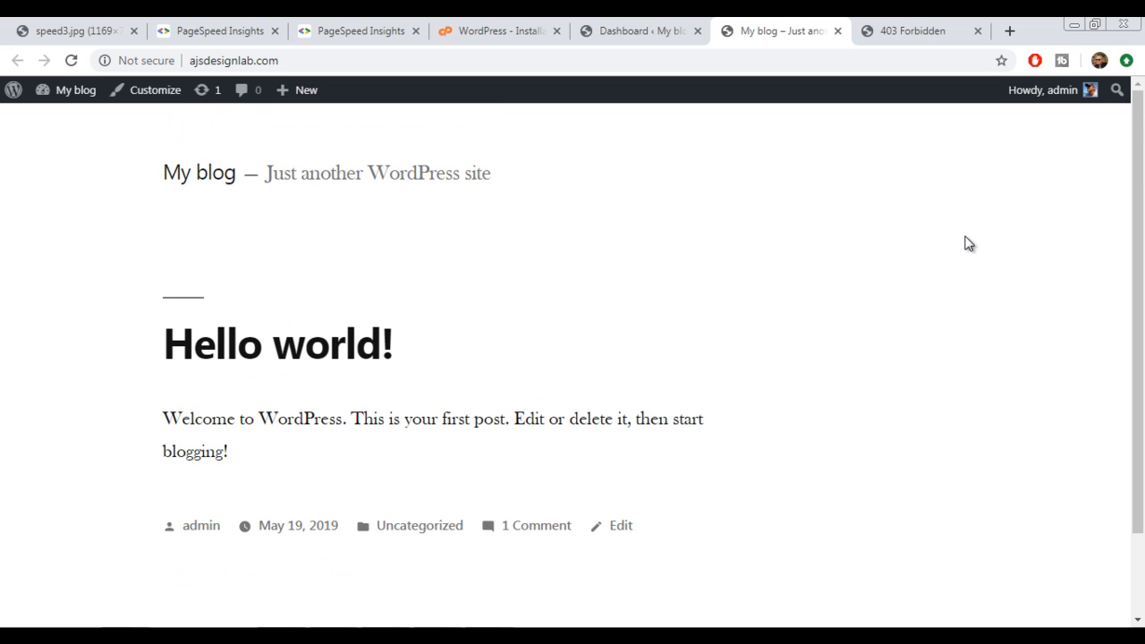